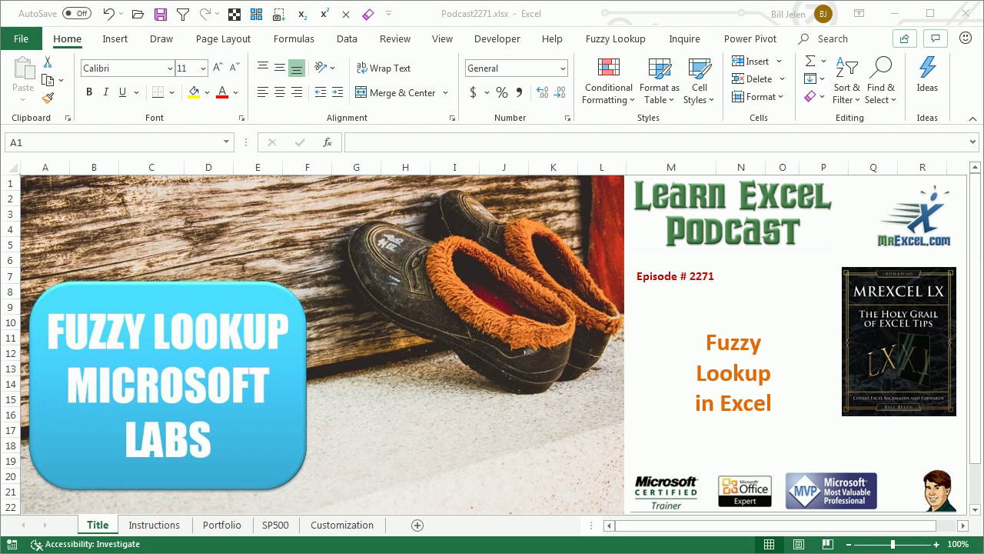
Show the Portfolio sheet, then switch to the Fuzzy Lookup Add-In download page in Chrome
click(222, 527)
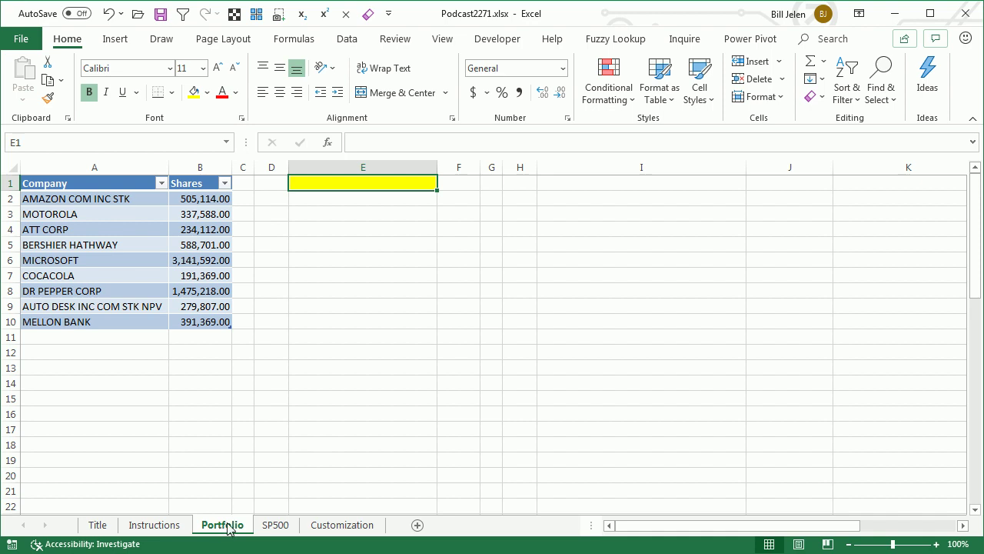
key(alt+Tab)
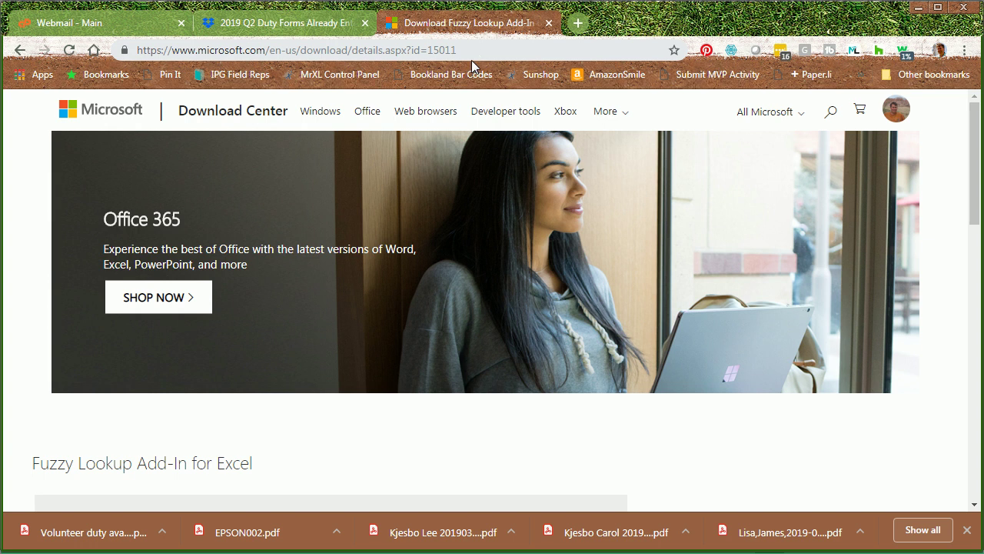
Read the download page's Details section, then return to Excel's Fuzzy Lookup ribbon tab
scroll(338, 390, down, 4)
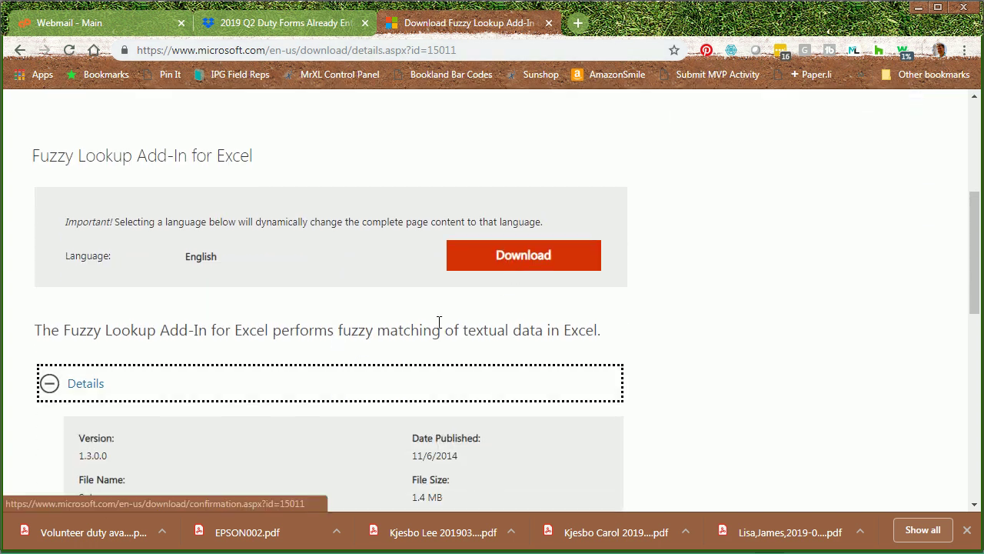
scroll(486, 306, down, 2)
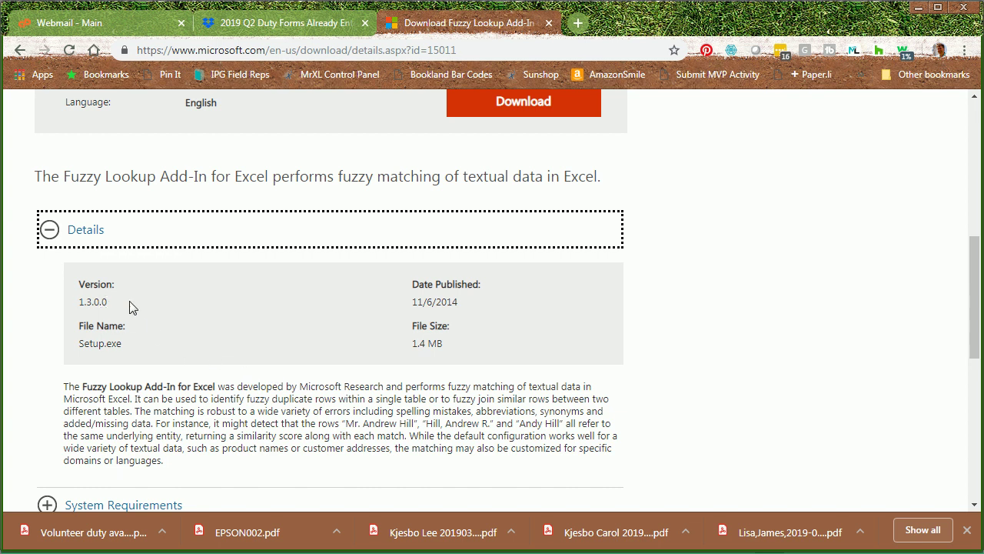
scroll(486, 325, down, 2)
scroll(486, 331, down, 1)
scroll(488, 332, up, 1)
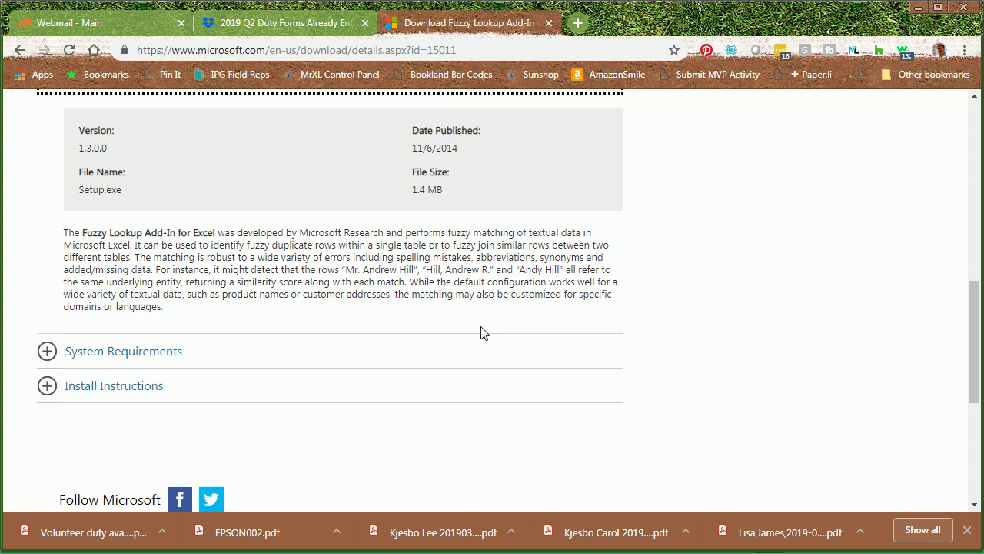
scroll(480, 332, up, 3)
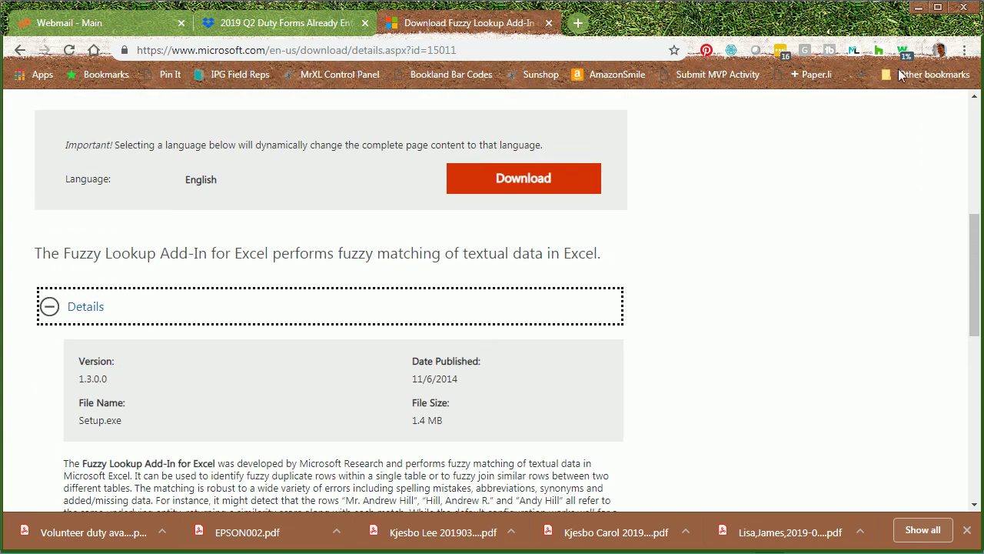
click(916, 9)
click(615, 40)
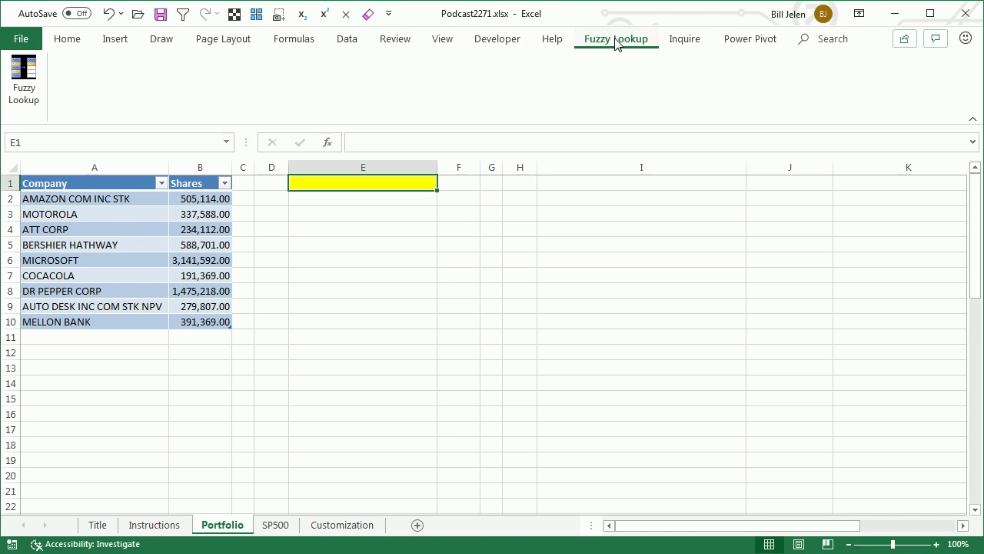
Confirm Fuzzy Lookup Add-In is active under File > Options > Add-ins, then bring up its folder
click(21, 40)
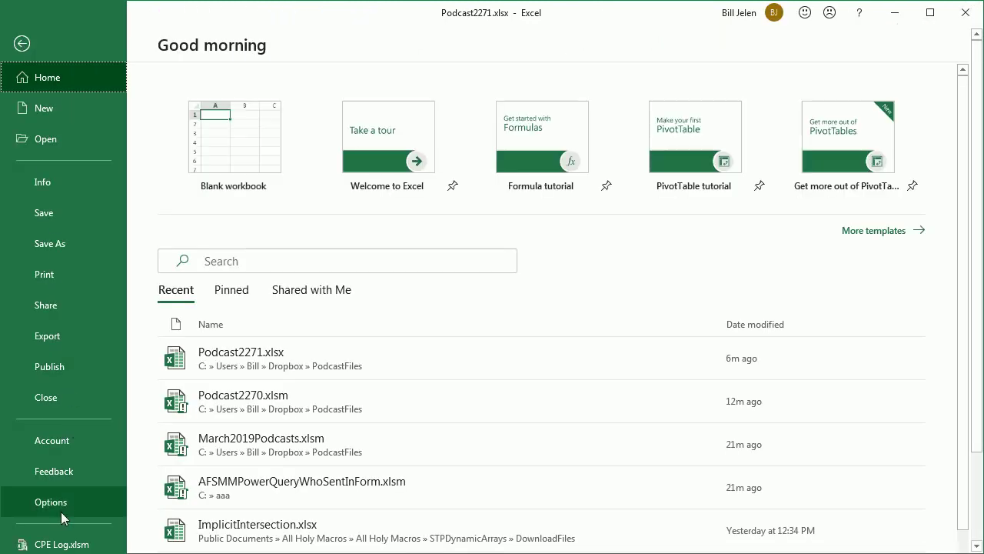
click(60, 502)
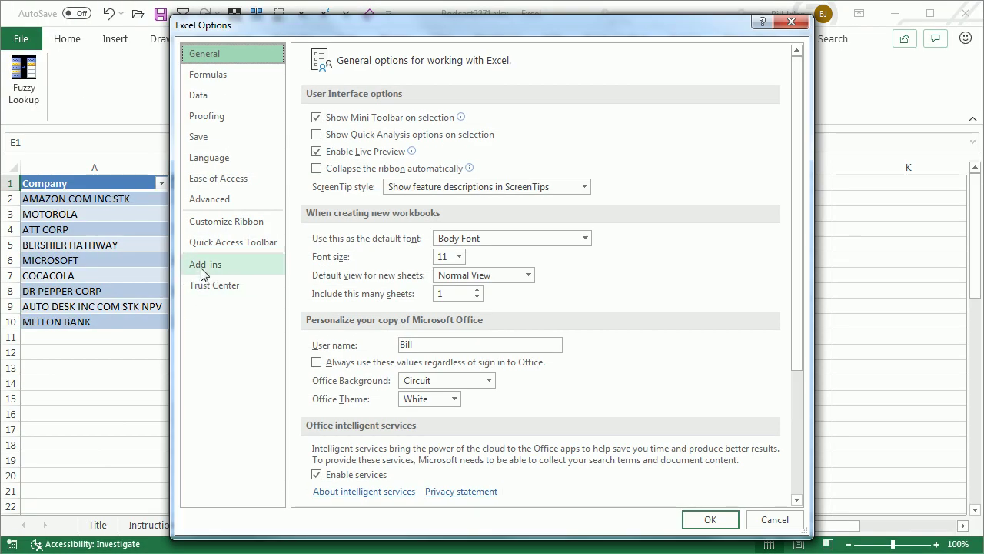
click(204, 265)
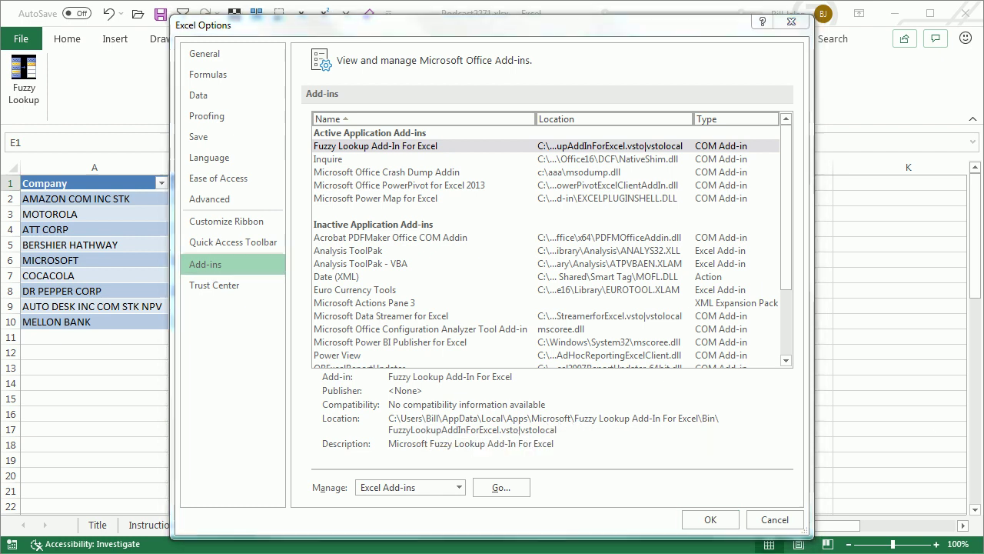
key(alt+Tab)
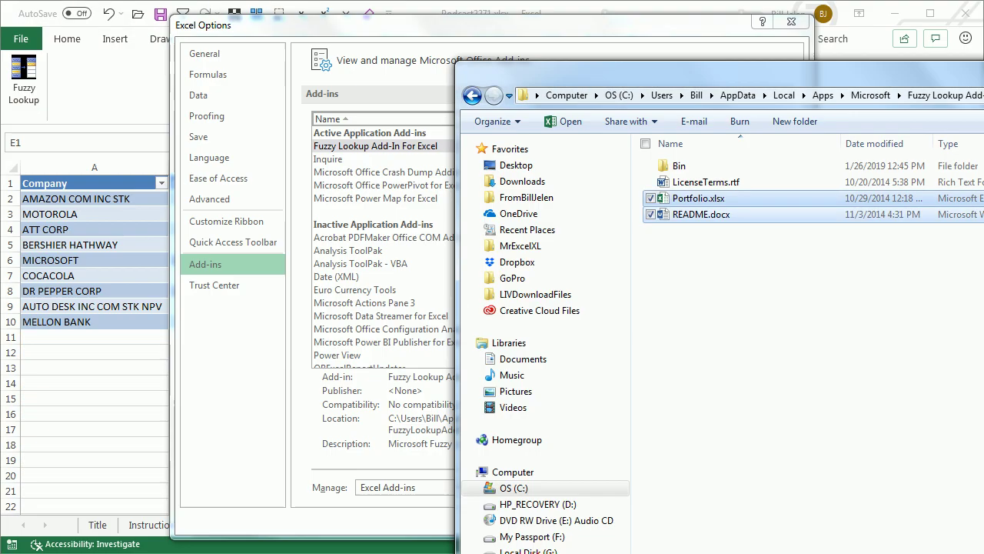
View the folder's Portfolio.xlsx and README.docx, then minimize the Explorer window
drag(696, 80, 287, 32)
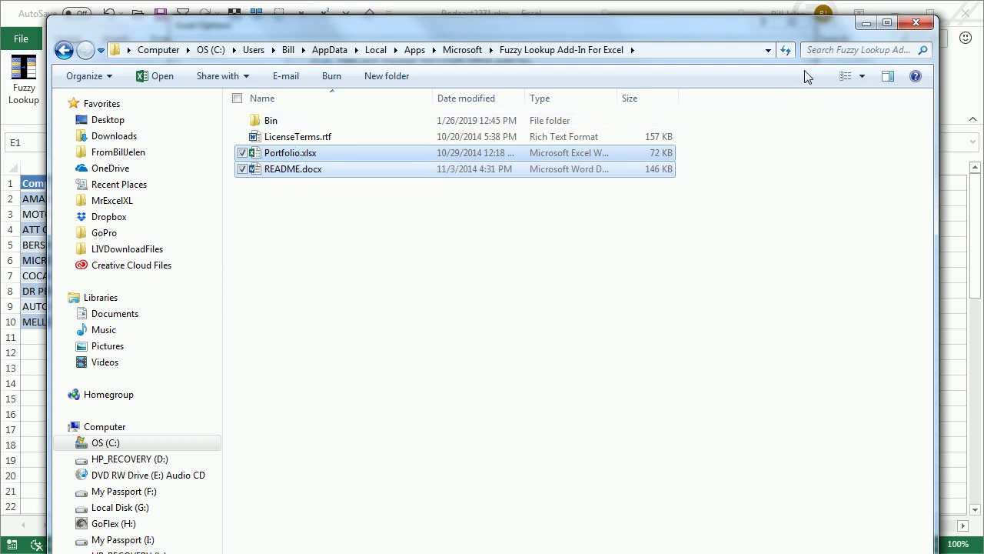
click(866, 23)
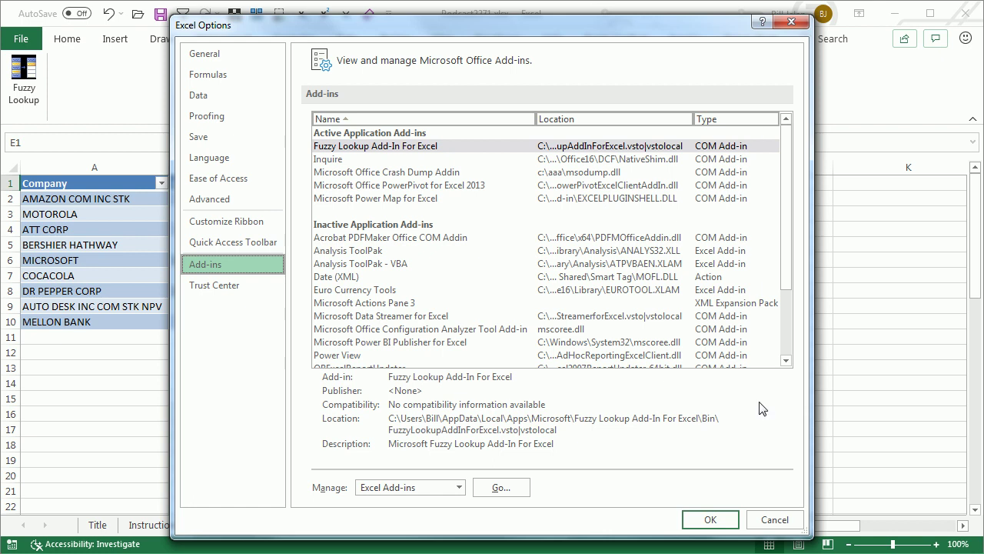
Cancel Excel Options and check the Portfolio table's name on Table Design
click(774, 520)
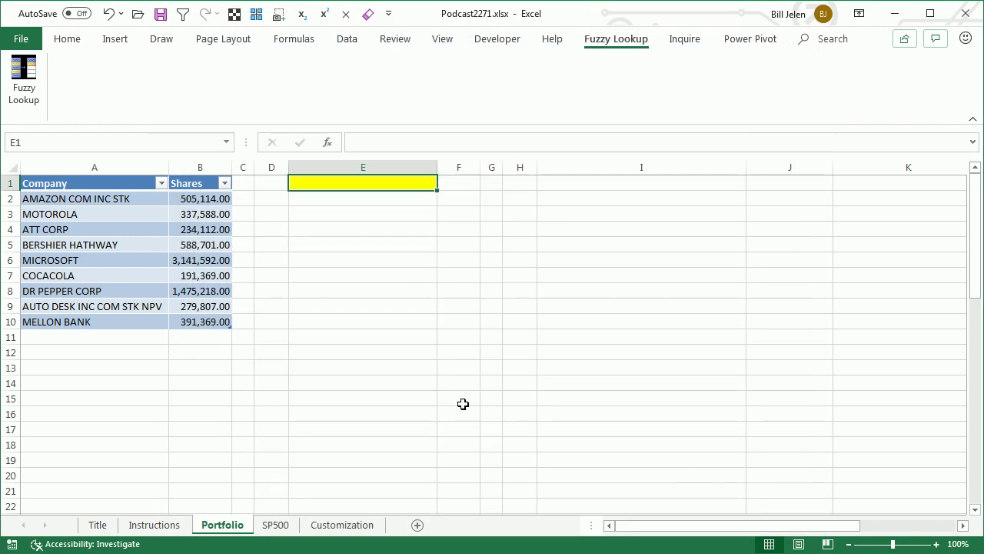
click(113, 200)
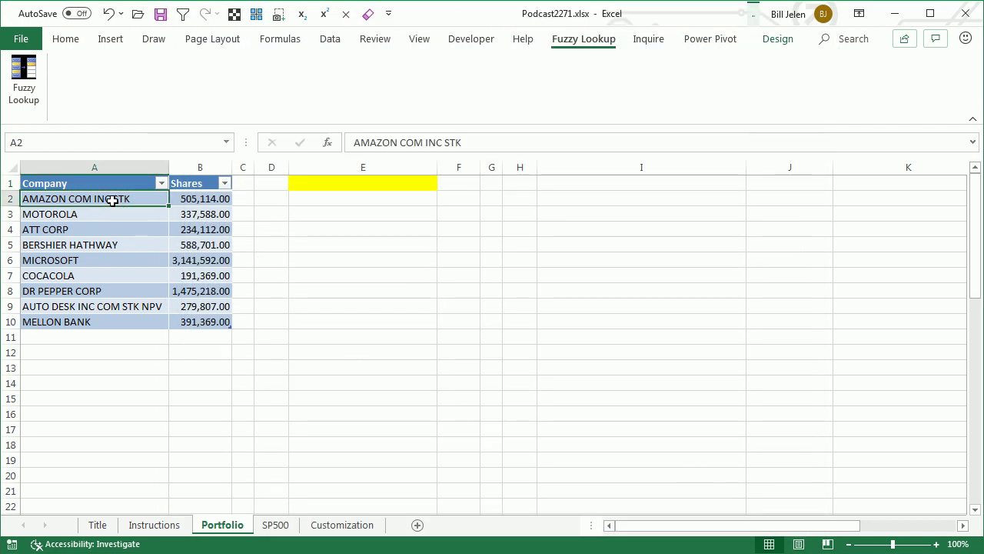
click(778, 39)
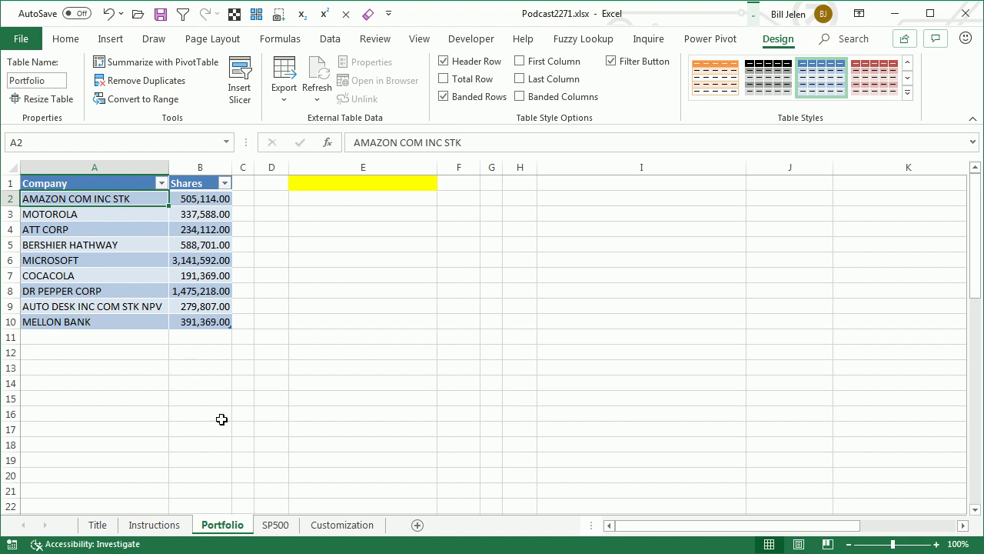
Check the SP500 sheet's table, select BERSHIER HATHWAY on Portfolio, and go to Customization
click(275, 525)
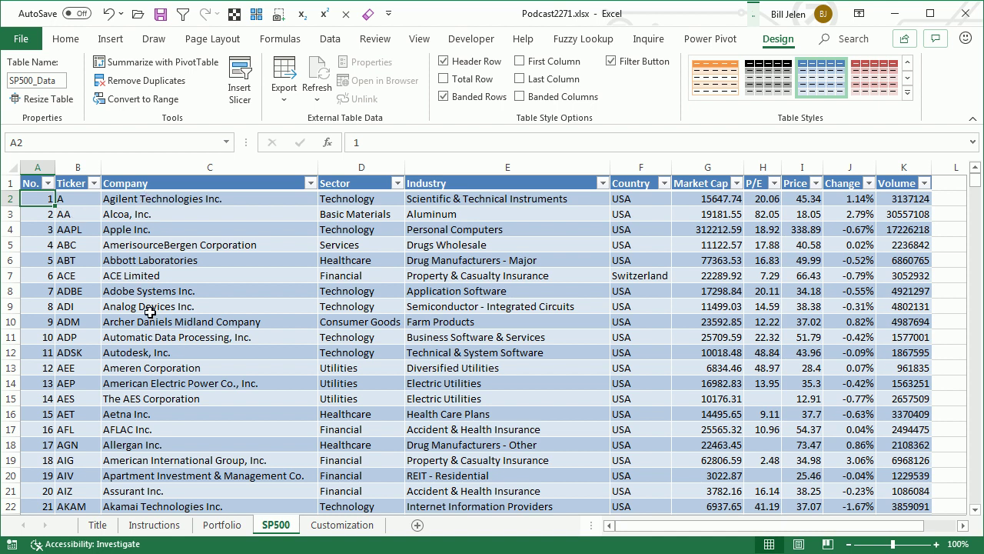
click(224, 525)
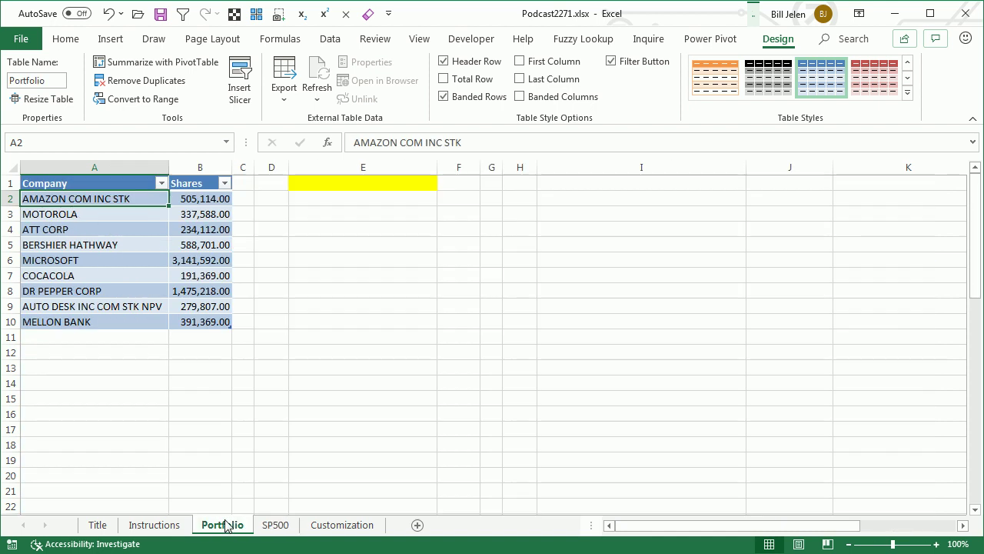
click(108, 245)
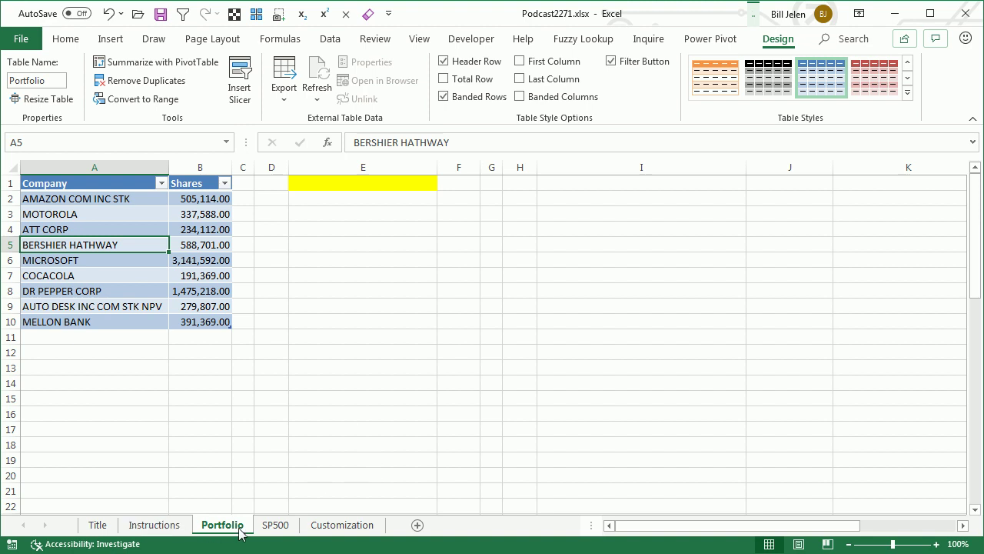
click(332, 525)
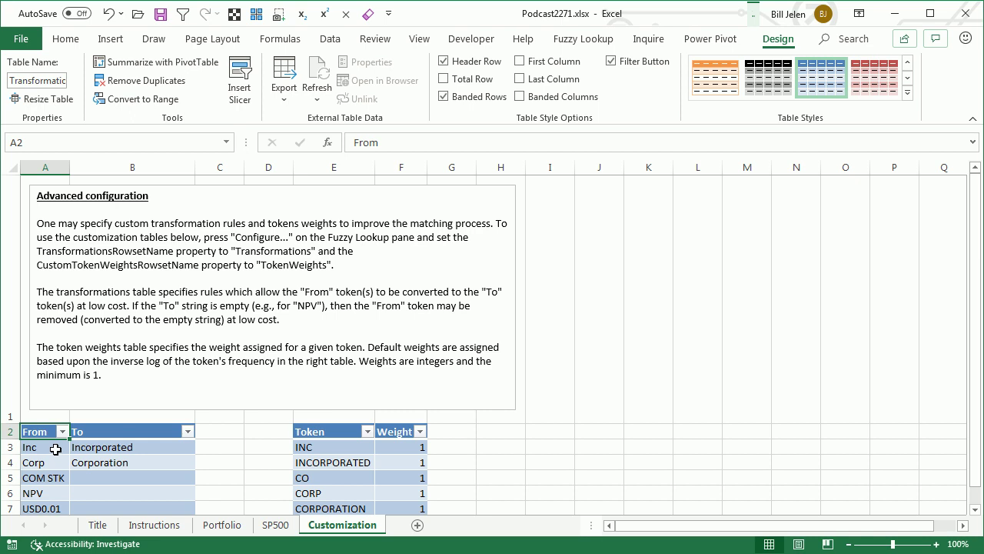
Check the TokenWeights table's name on Customization, then return to the Portfolio sheet
click(334, 446)
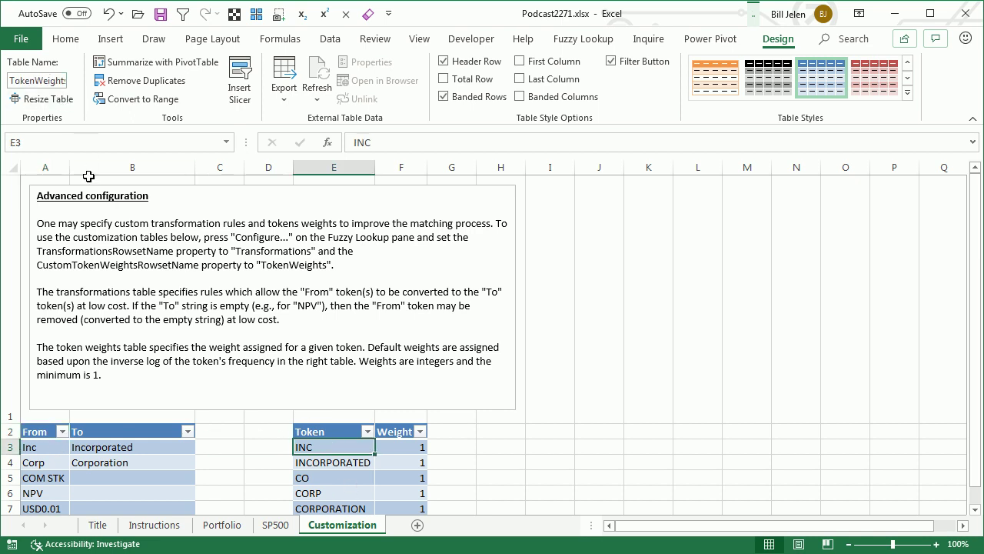
scroll(267, 316, down, 2)
scroll(267, 316, up, 2)
click(216, 526)
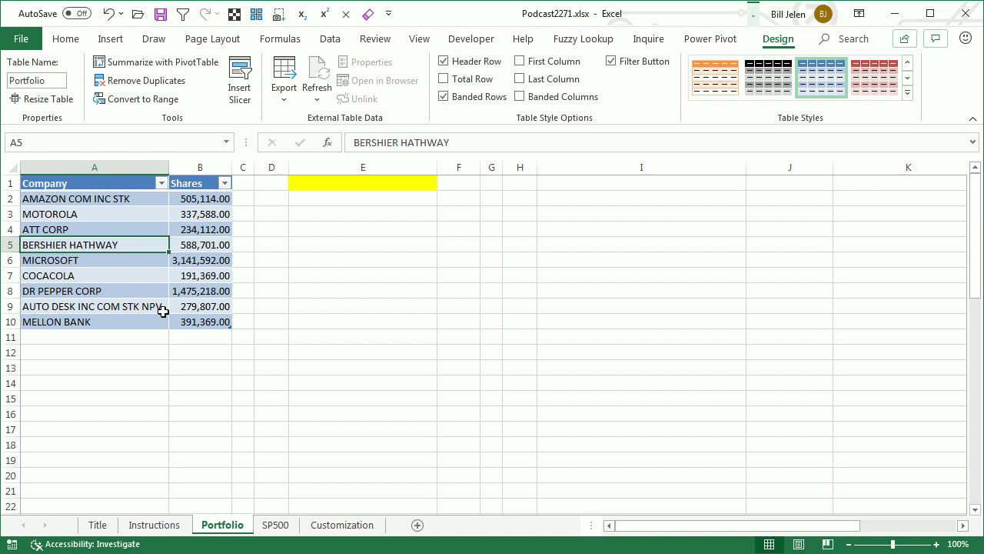
Pick E1 as output and open the Fuzzy Lookup pane joining Portfolio and SP500_Data on Company
click(303, 183)
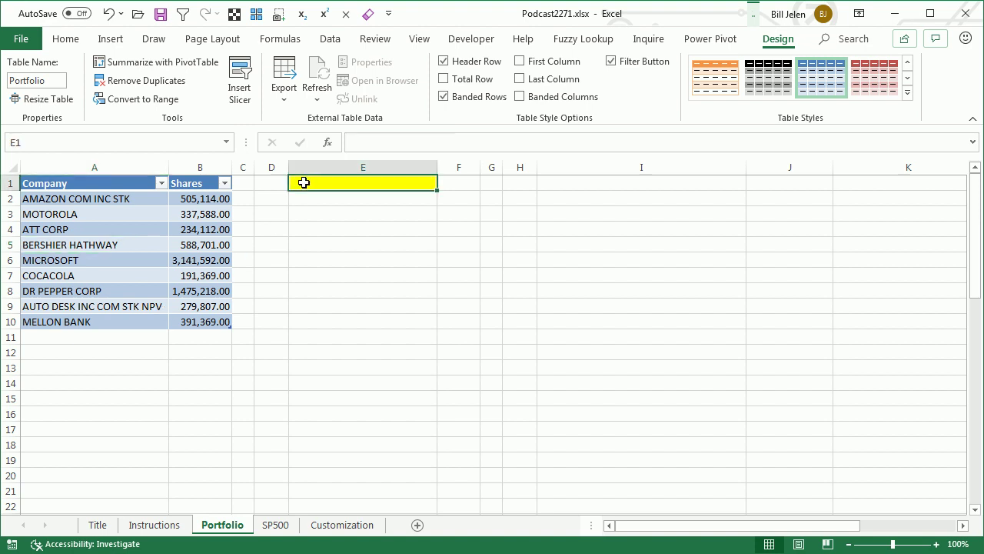
click(639, 39)
click(23, 77)
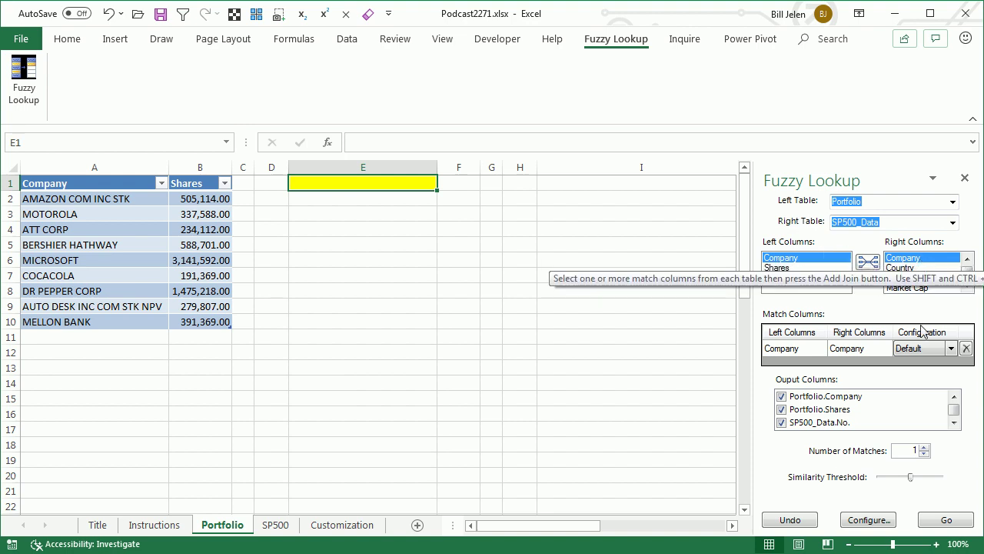
Include the Similarity output column and run Fuzzy Lookup with 1 match per company
click(953, 423)
click(953, 423)
click(954, 423)
click(953, 423)
click(953, 423)
click(953, 423)
click(953, 423)
click(953, 423)
click(953, 423)
click(953, 423)
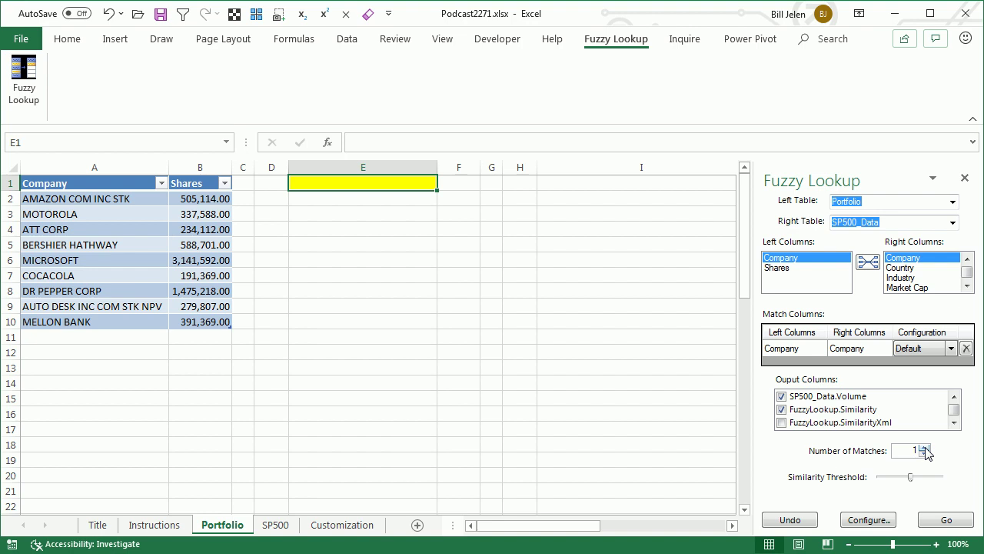
click(939, 518)
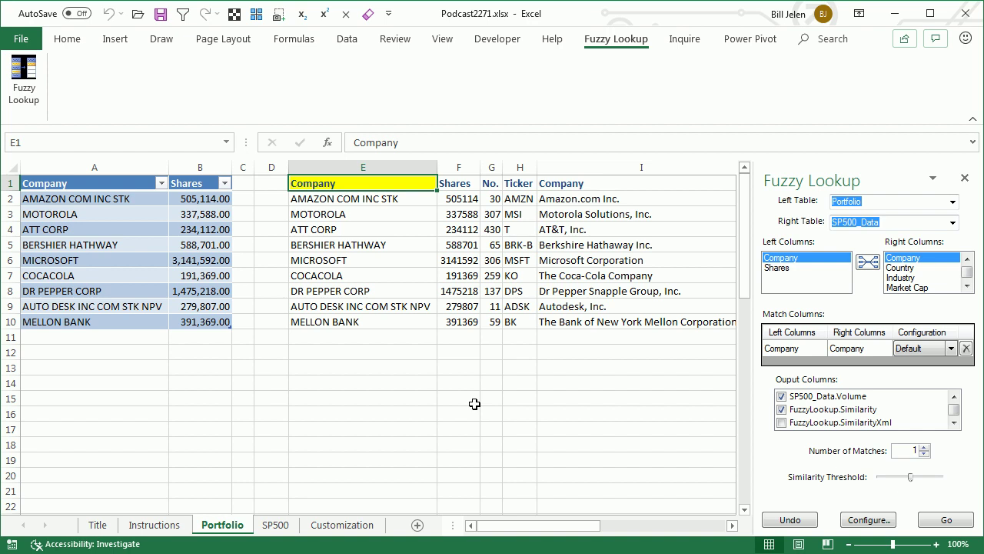
key(Right)
key(Right)
key(Right)
key(Right)
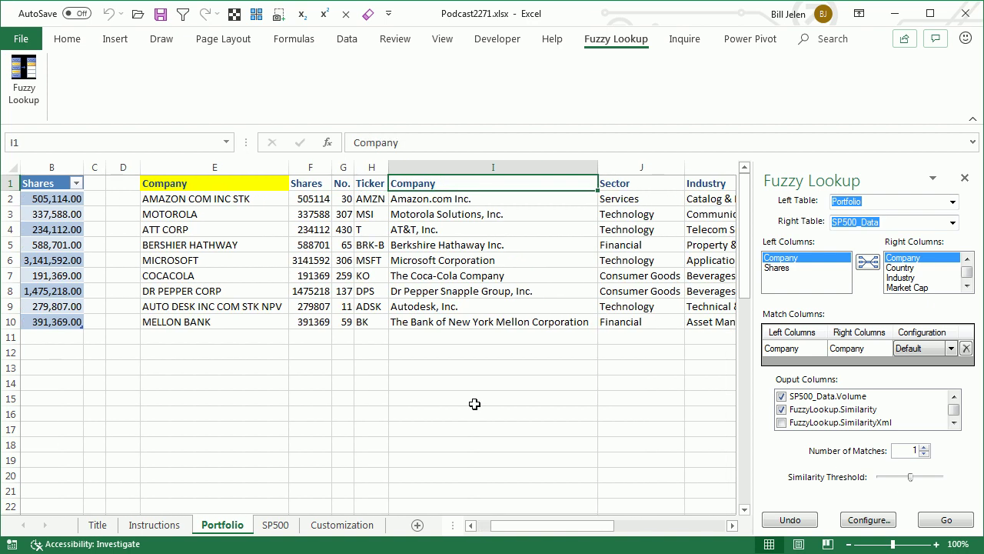
key(Down)
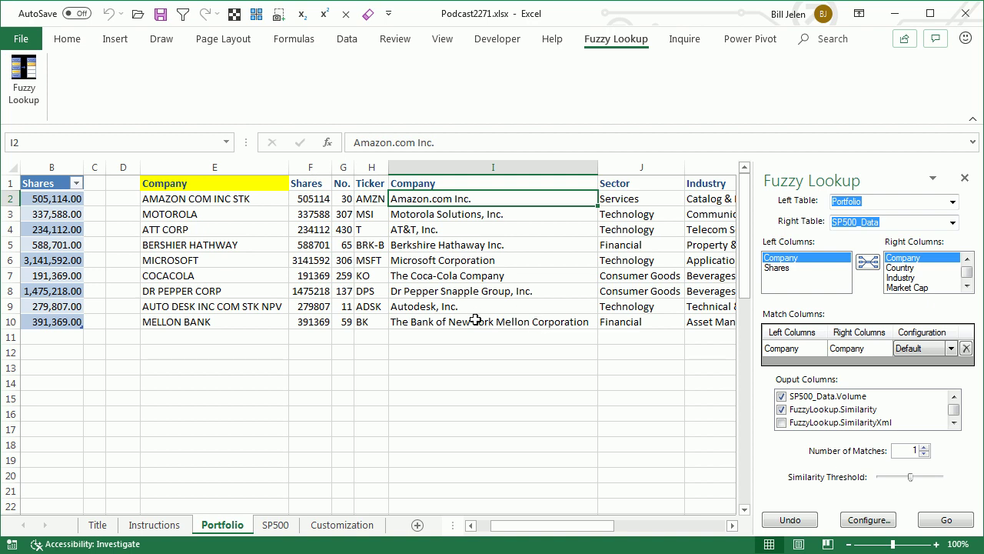
click(731, 525)
drag(732, 526, 731, 527)
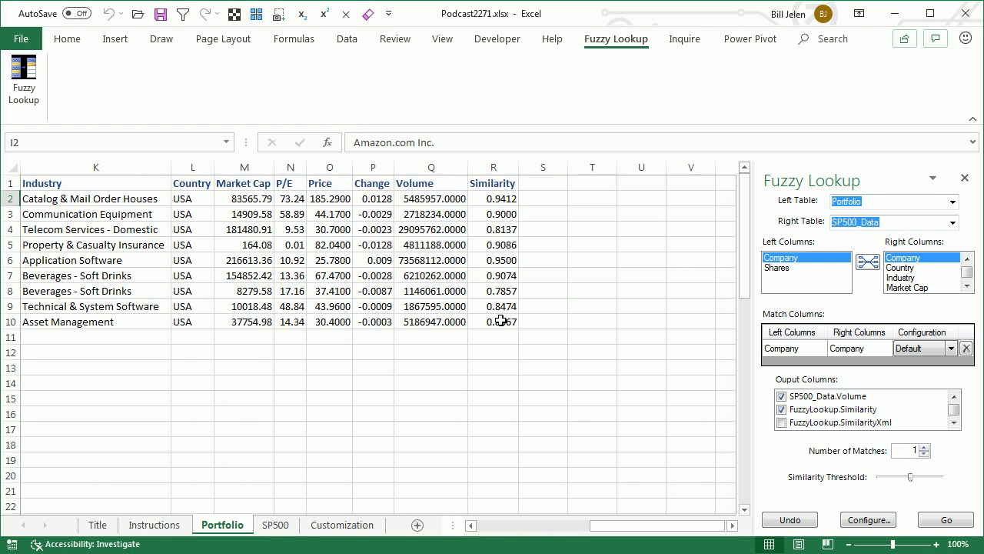
click(499, 229)
key(Left)
key(Left)
key(Left)
key(Left)
key(Left)
key(Left)
key(Left)
key(Left)
key(Left)
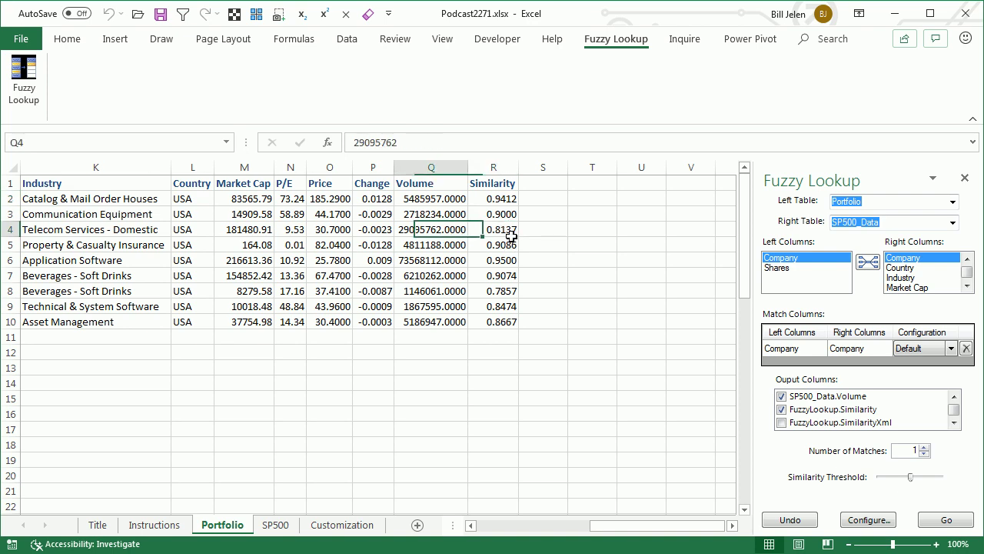
key(Left)
key(Left)
key(Left)
key(Left)
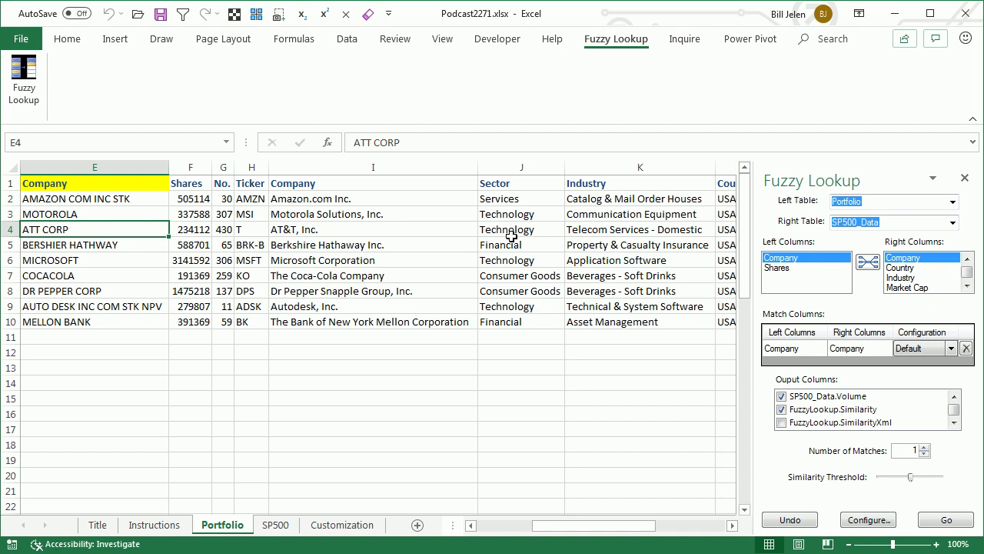
Select and delete the single-match results block starting at E1
key(Up)
key(Up)
key(Left)
key(Left)
key(Up)
key(Right)
key(Right)
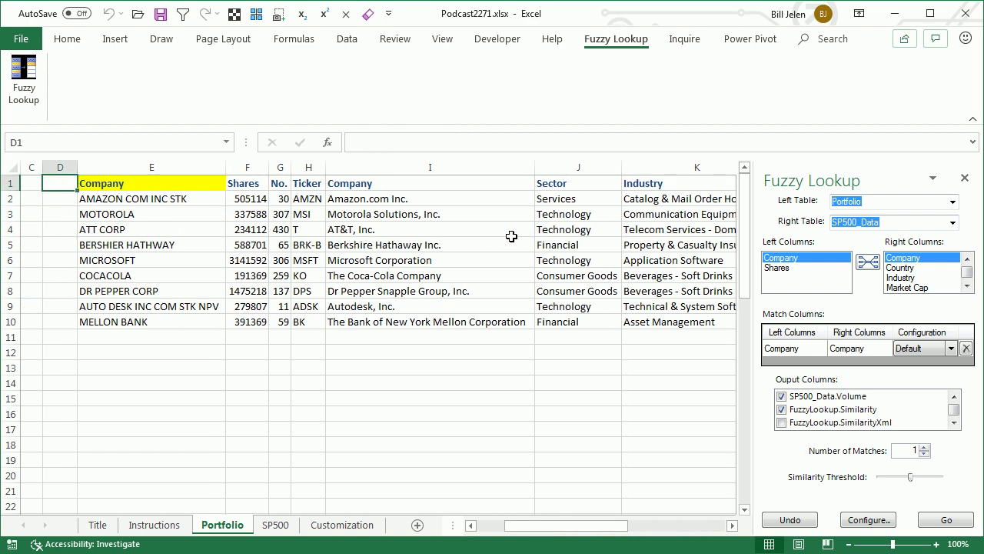
key(ctrl+shift+Down)
key(ctrl+shift+Right)
key(Delete)
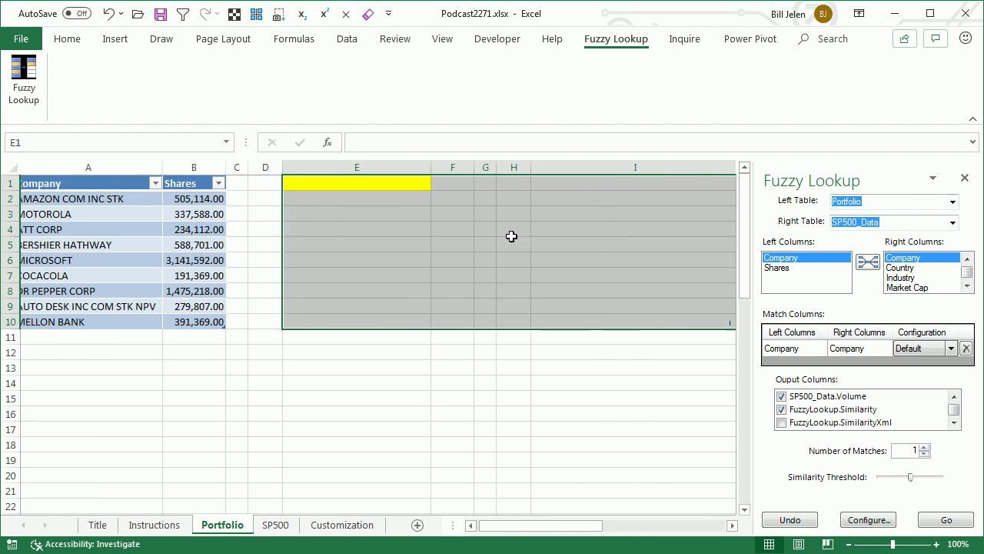
From E1, rerun Fuzzy Lookup with Number of Matches set to 3
key(Left)
key(Right)
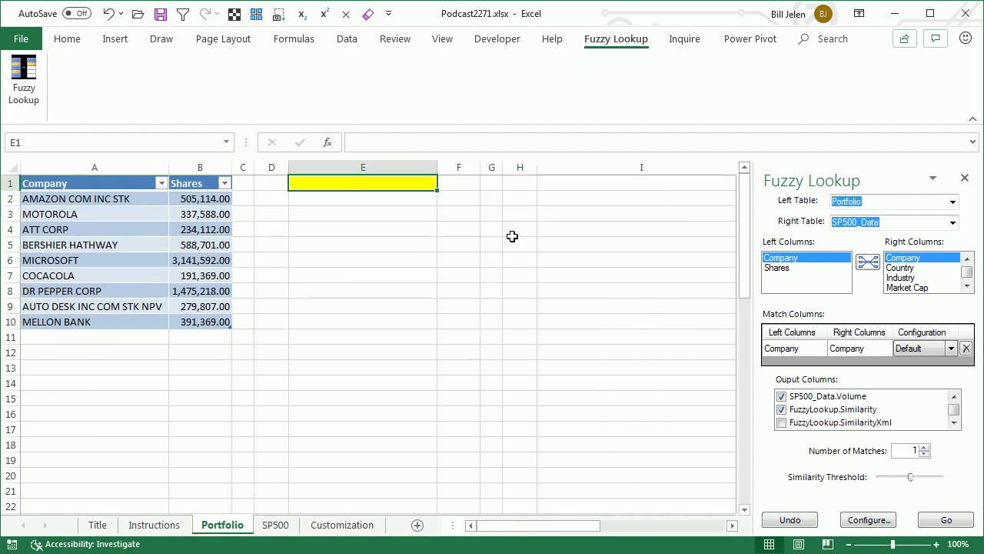
click(924, 448)
click(924, 448)
click(924, 454)
click(924, 448)
click(947, 520)
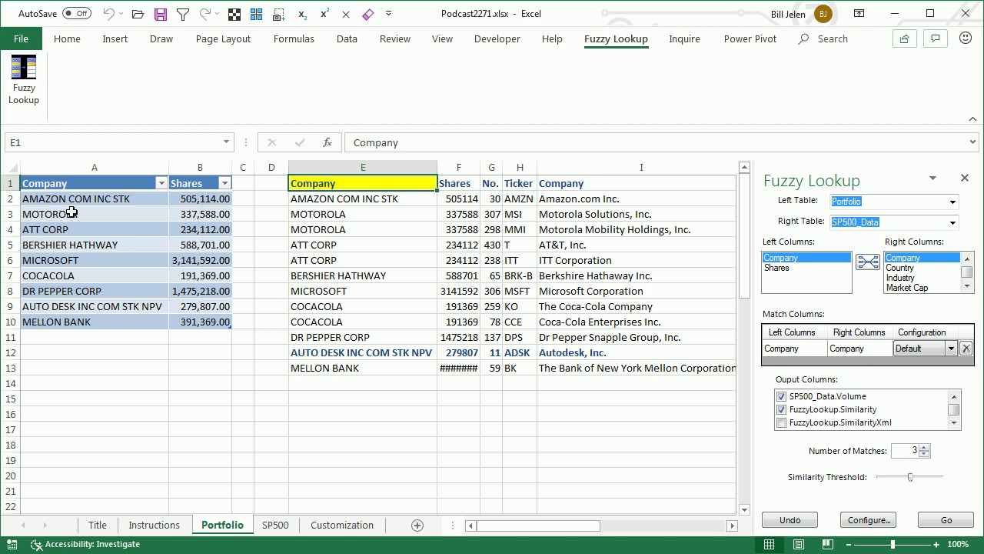
click(365, 215)
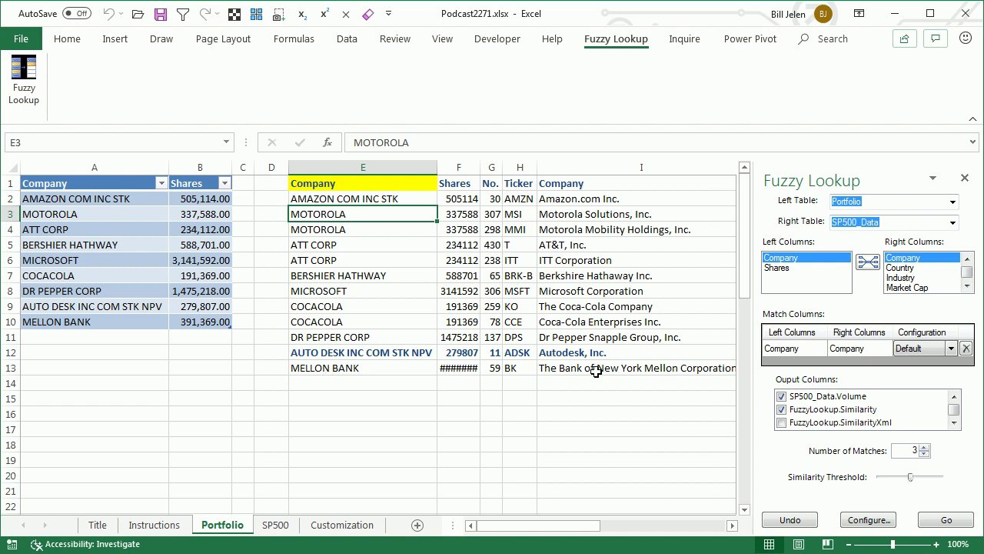
click(342, 245)
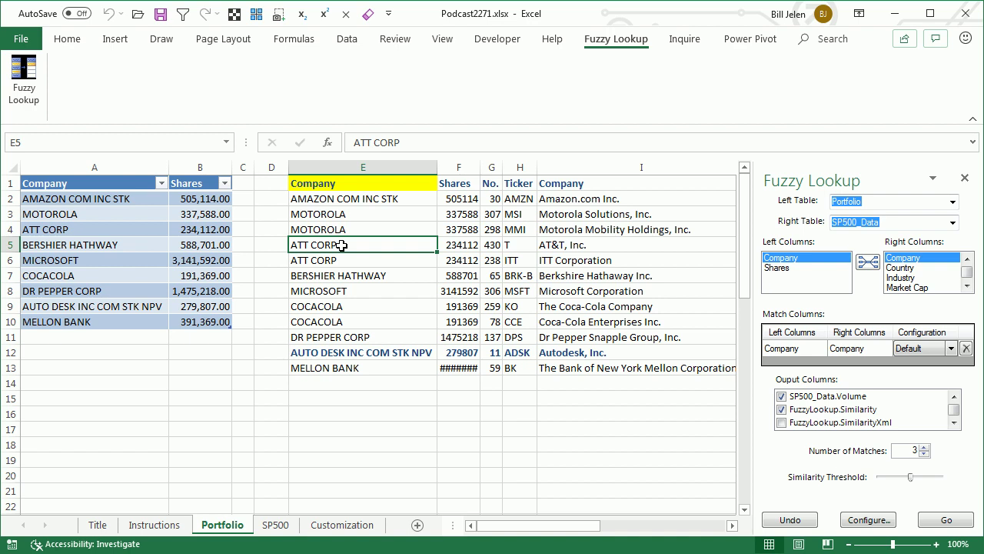
click(568, 244)
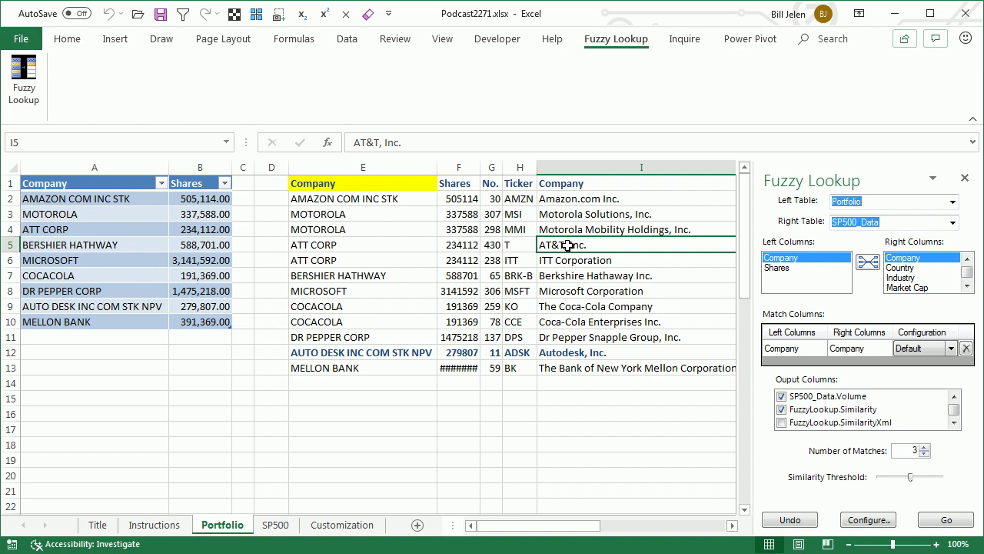
key(ctrl+Right)
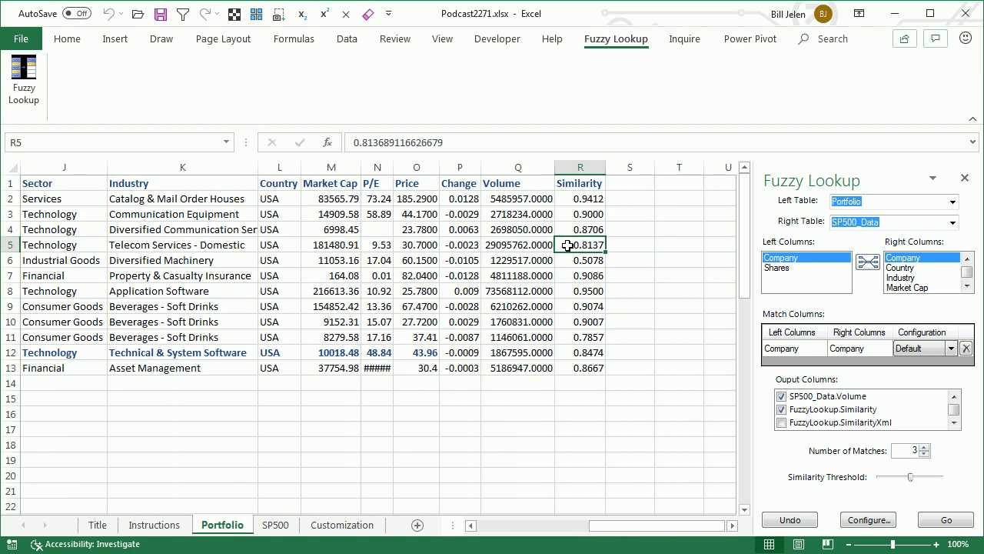
key(ctrl+Left)
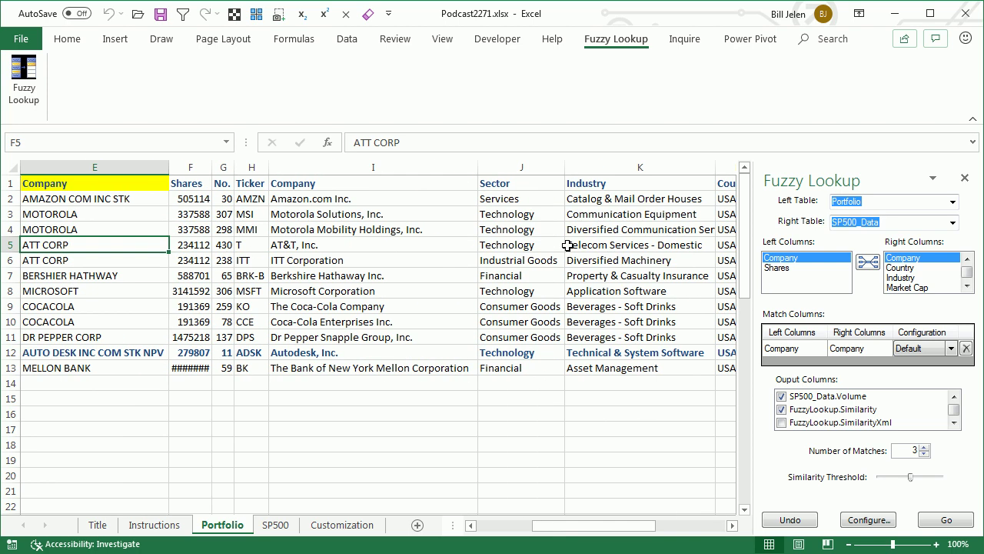
key(Right)
key(Right)
key(Right)
key(Right)
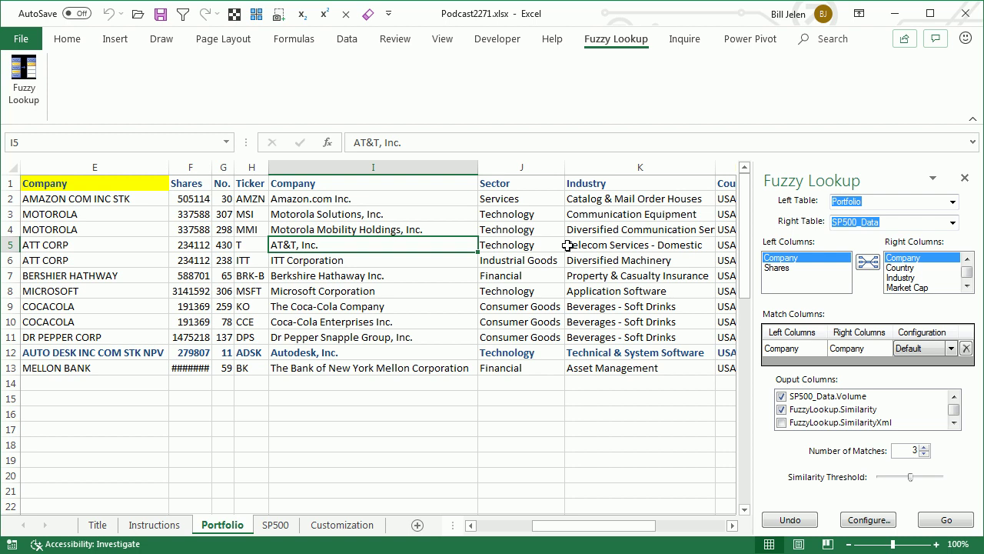
key(Left)
key(Left)
key(Left)
key(Left)
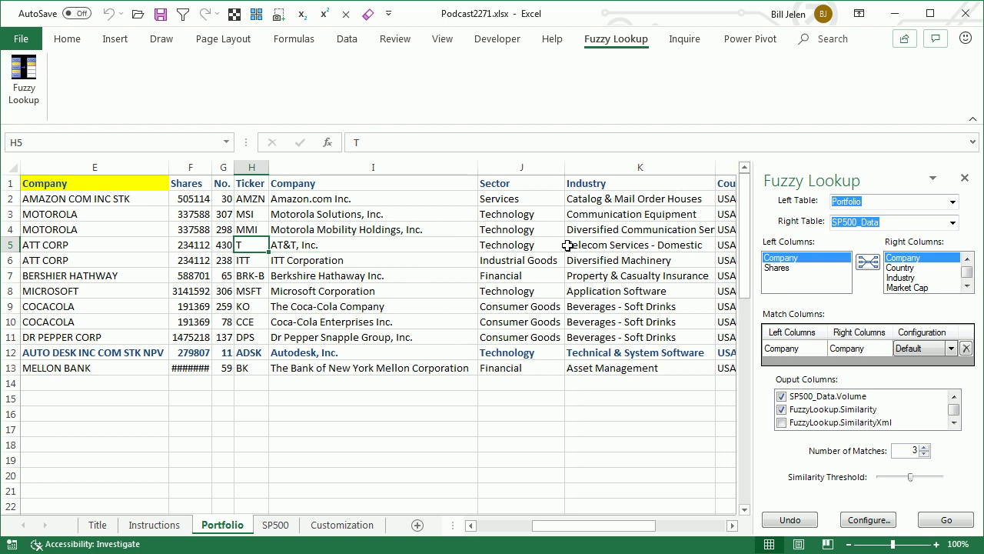